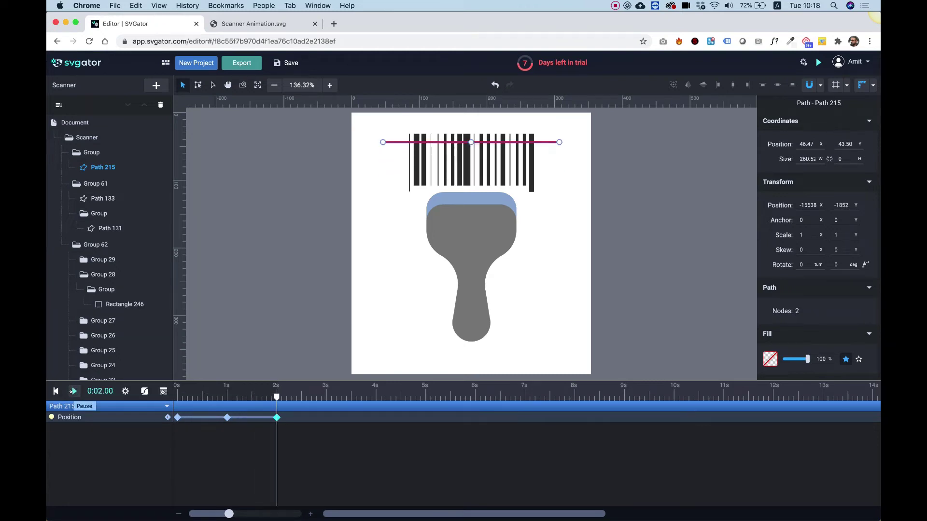
# - Pause the scan line animation preview at the 2-second mark
pyautogui.click(74, 391)
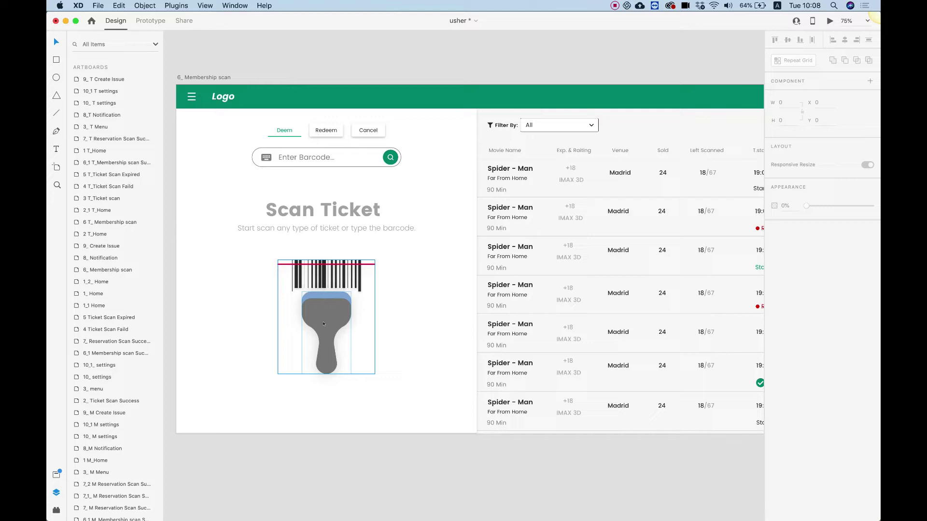
# - Select the Scanner group and toggle Mark for Export off and back on
pyautogui.click(330, 321)
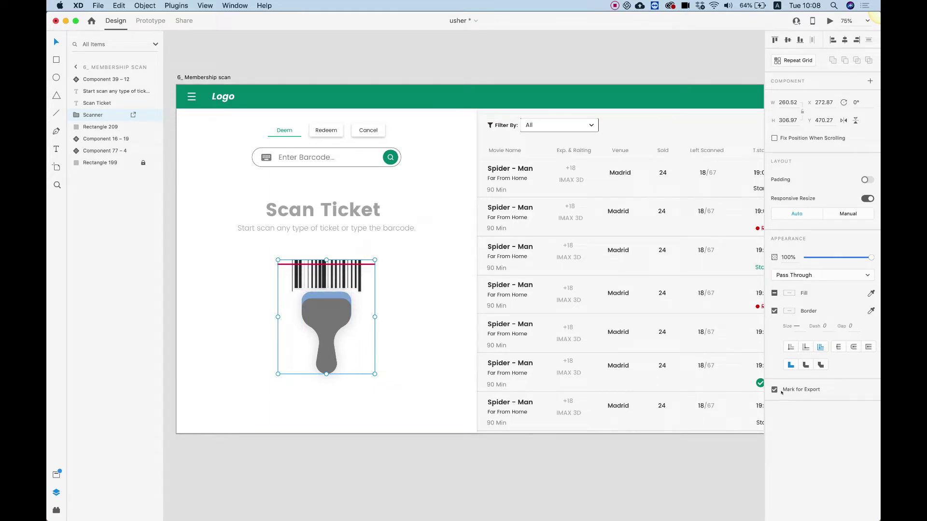
pyautogui.click(774, 390)
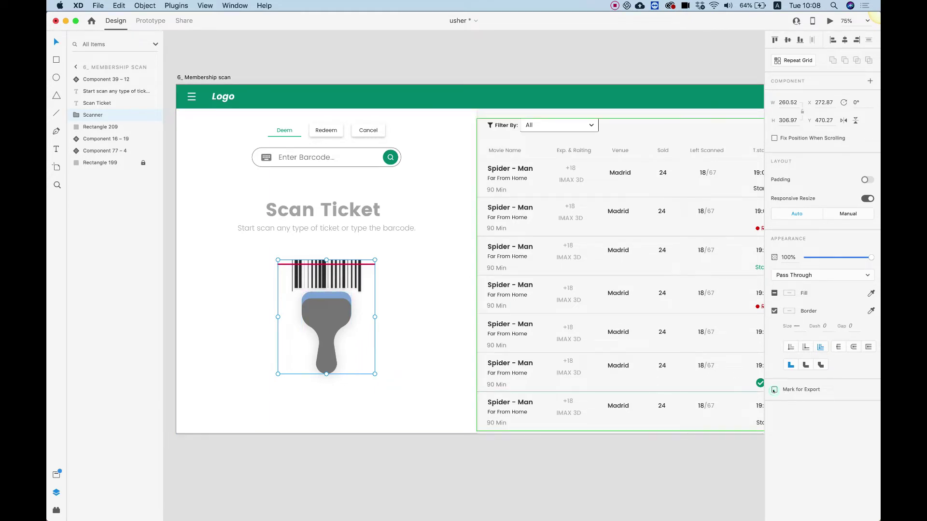
pyautogui.click(774, 390)
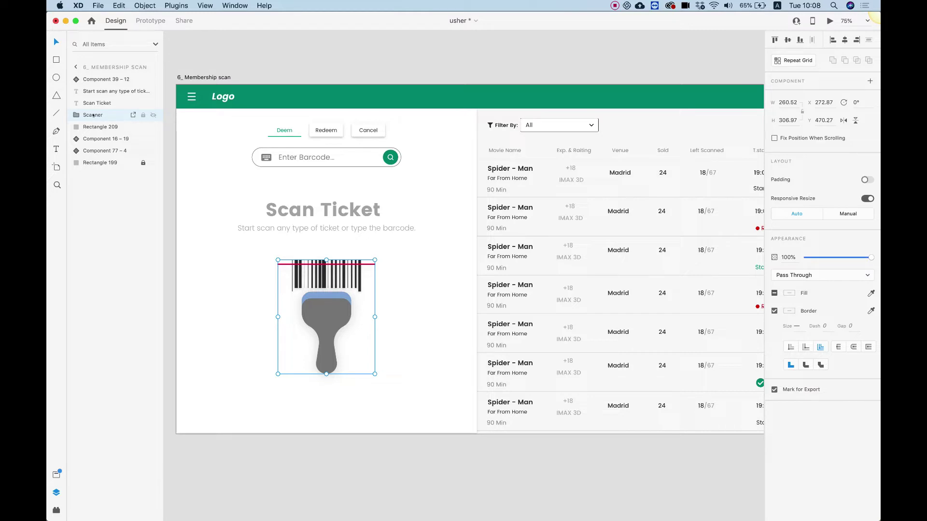
# - Export the selected Scanner layer as an SVG file to the Desktop
pyautogui.rightClick(101, 115)
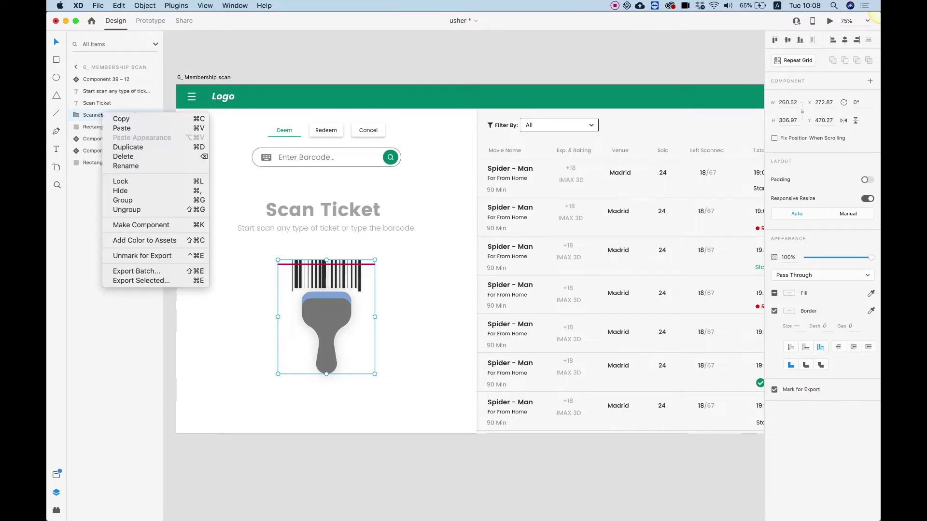
pyautogui.click(137, 280)
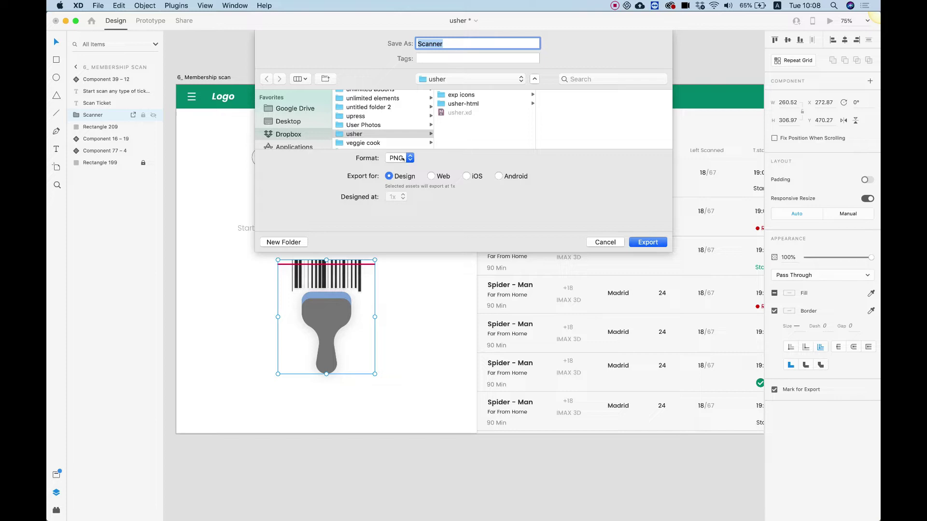
pyautogui.click(403, 159)
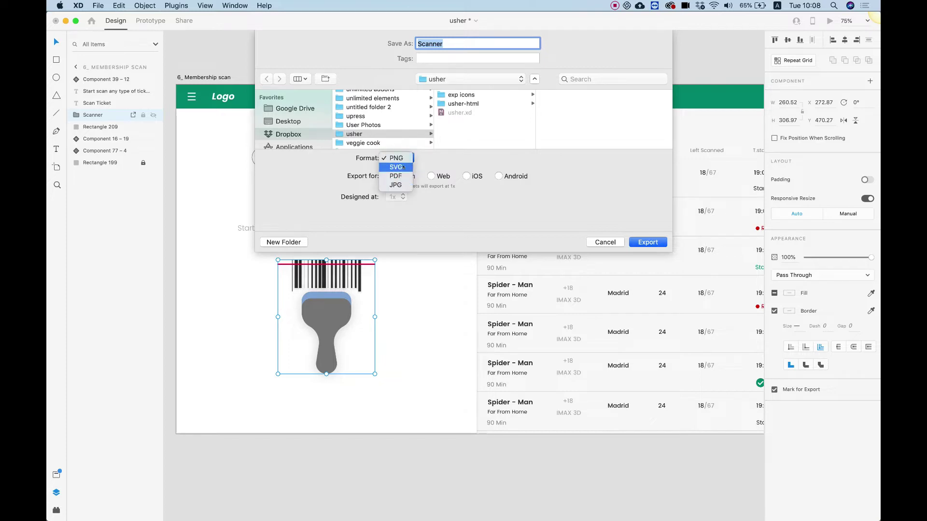
pyautogui.click(403, 167)
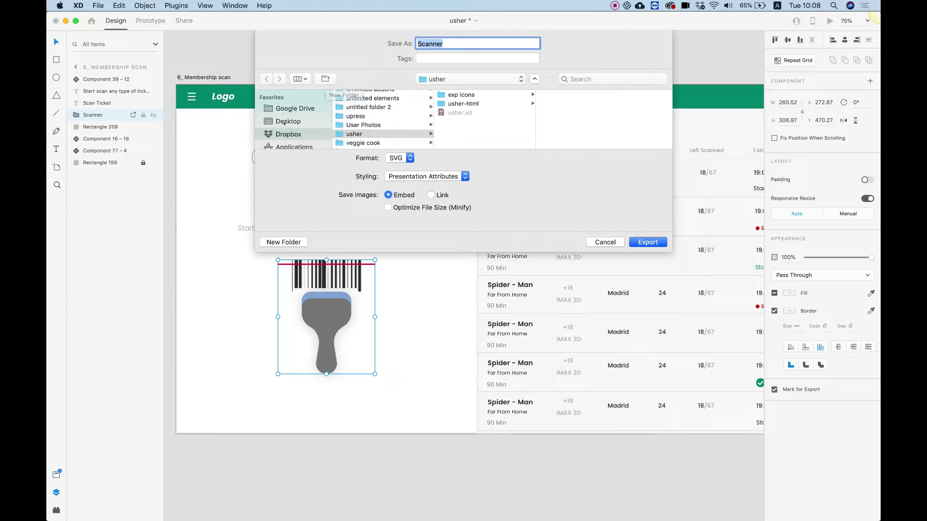
pyautogui.click(288, 121)
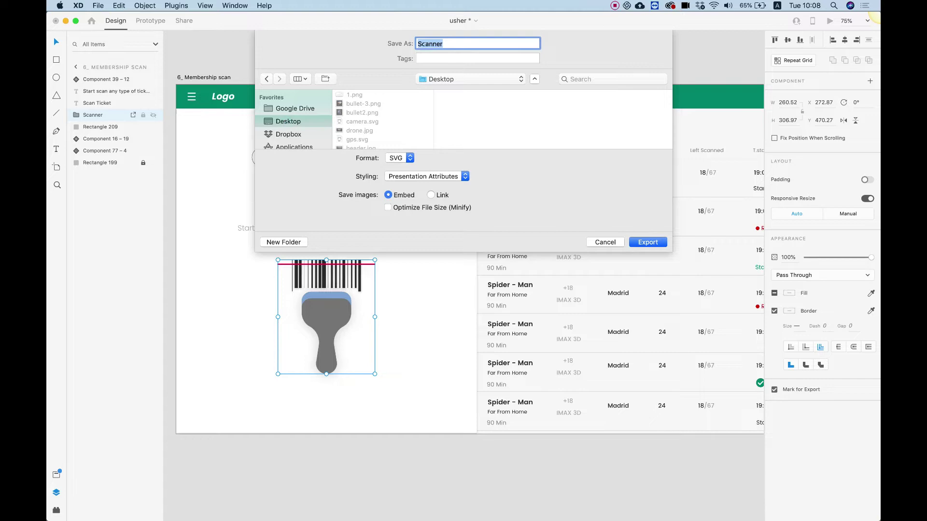
pyautogui.click(649, 242)
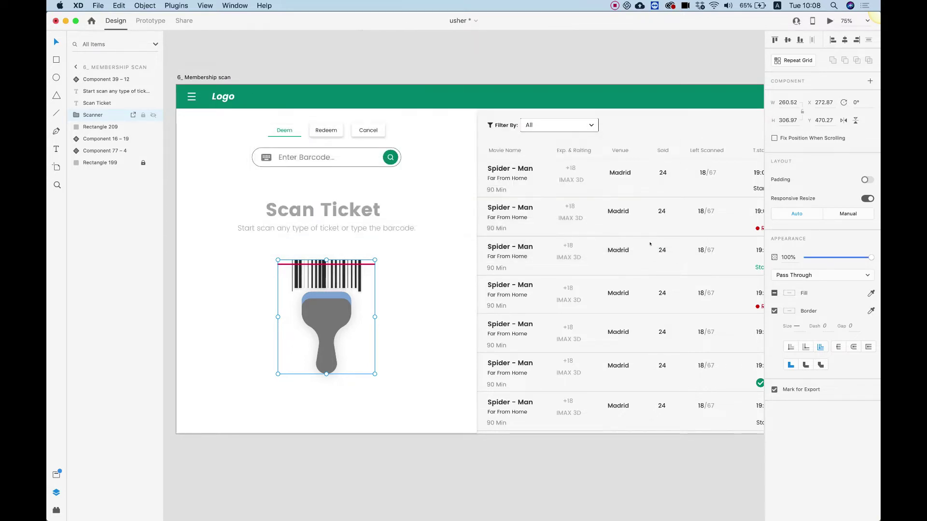
# - Bring Chrome forward and log in on svgator.com to reach My projects
pyautogui.moveTo(539, 520)
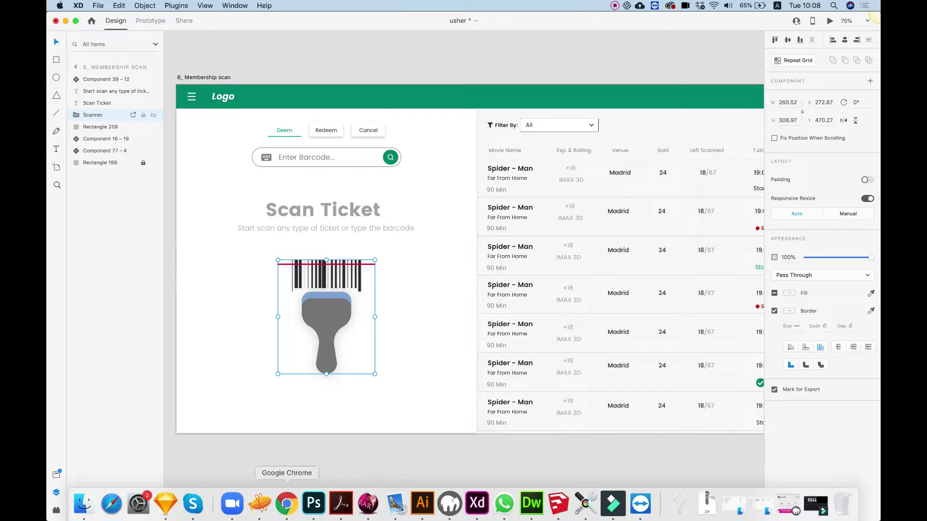
pyautogui.click(287, 503)
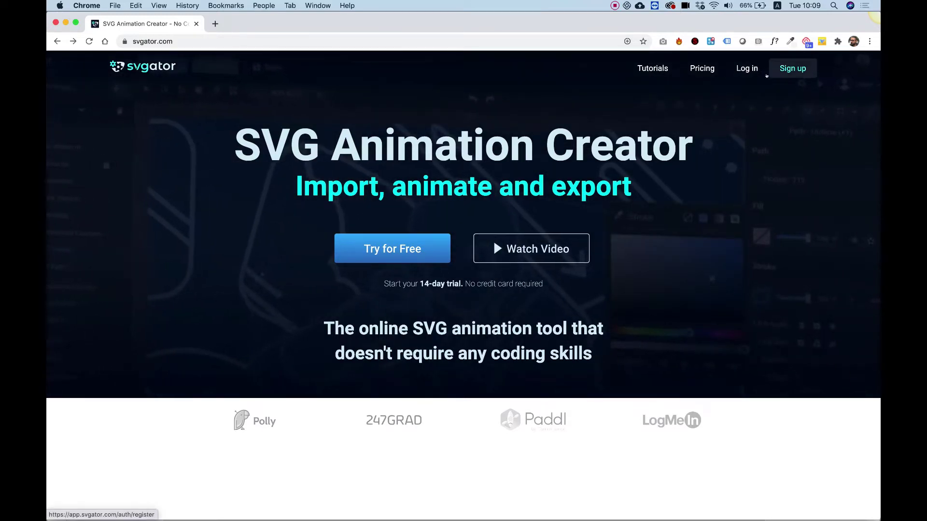
pyautogui.click(747, 68)
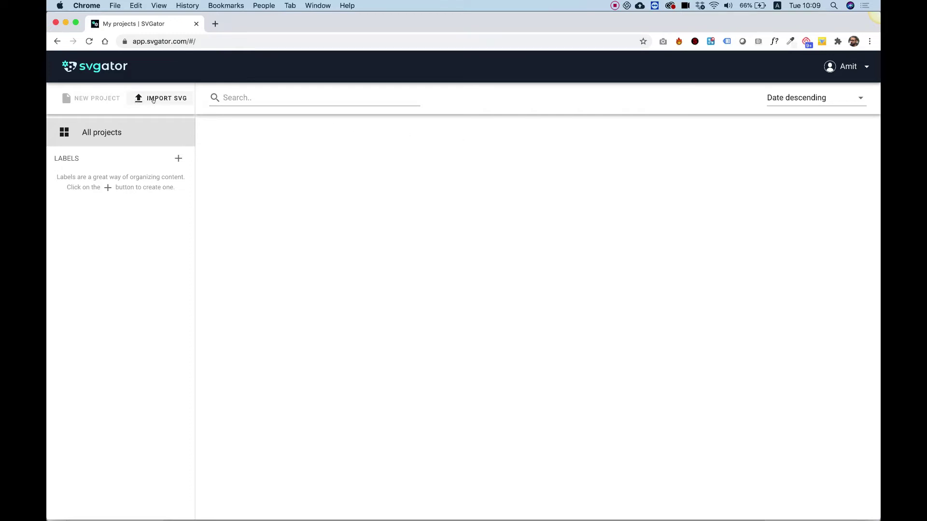
# - Import Scanner.svg from the Desktop with IMPORT SVG
pyautogui.click(153, 100)
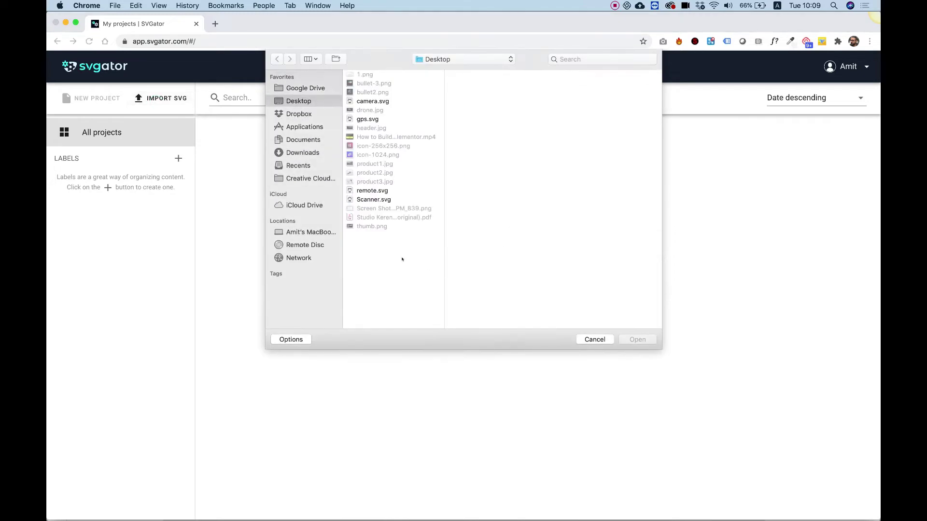
pyautogui.click(368, 200)
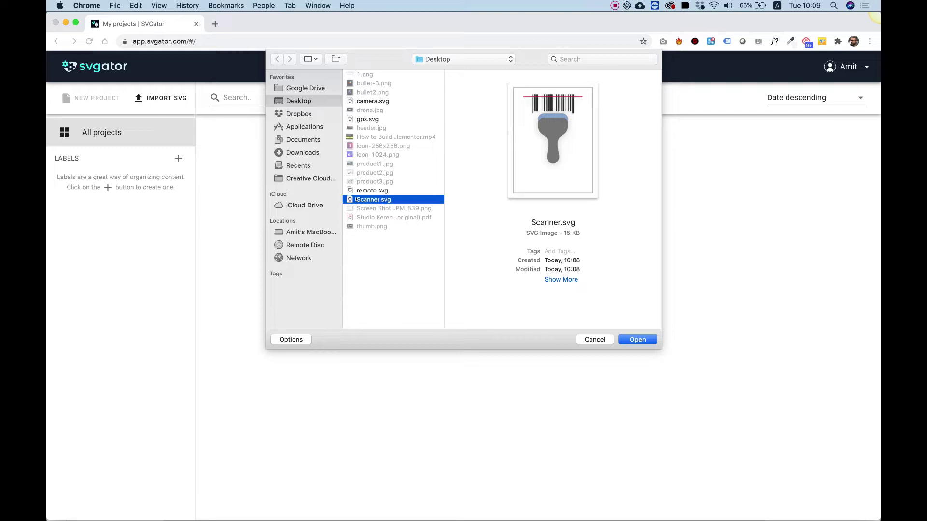
pyautogui.click(647, 339)
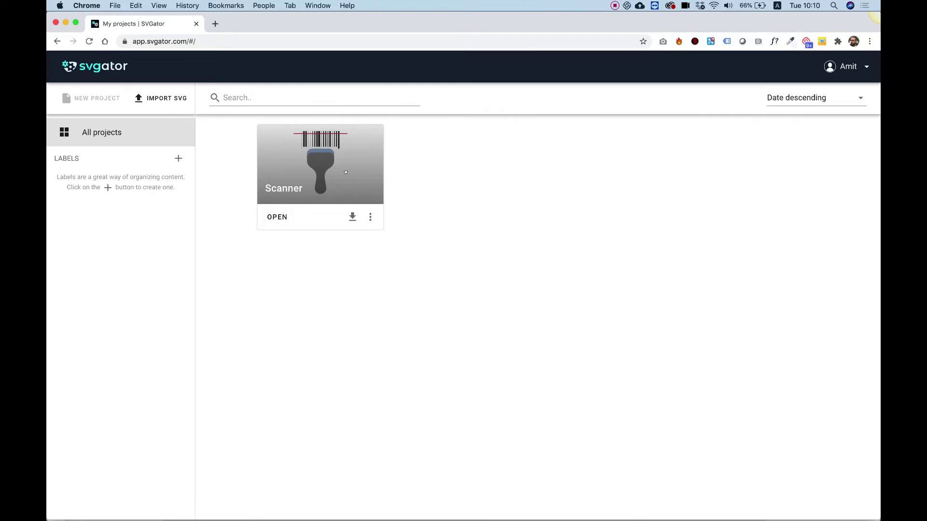
# - Open the Scanner project and inspect the scan line, scanner body and barcode bars
pyautogui.click(279, 216)
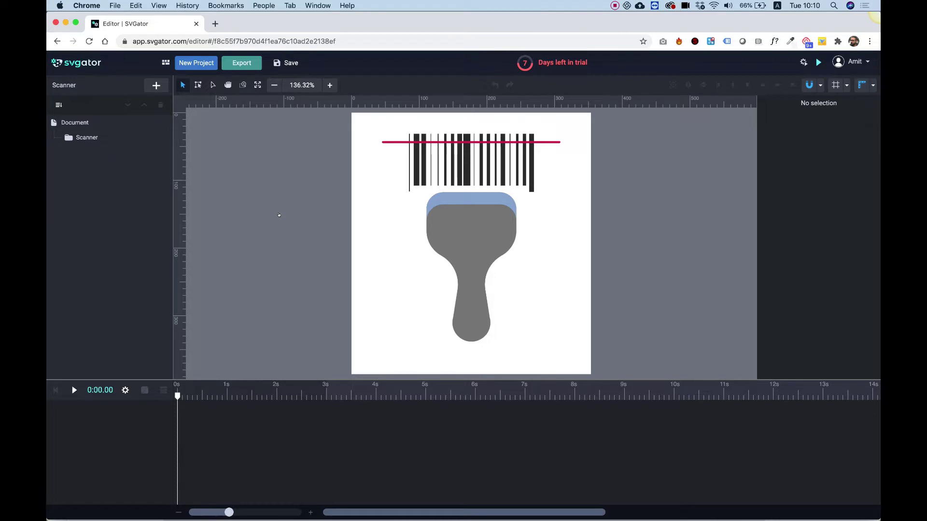
pyautogui.click(413, 142)
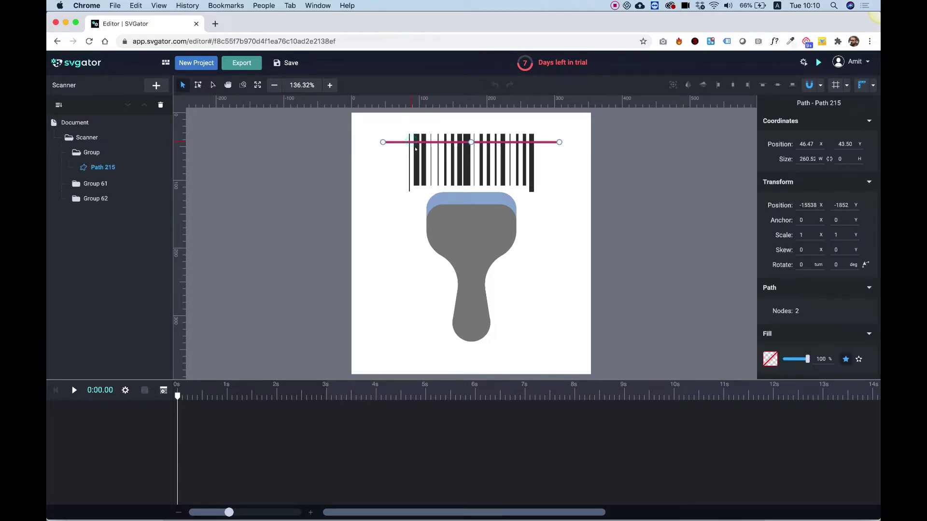
pyautogui.click(466, 225)
pyautogui.click(467, 167)
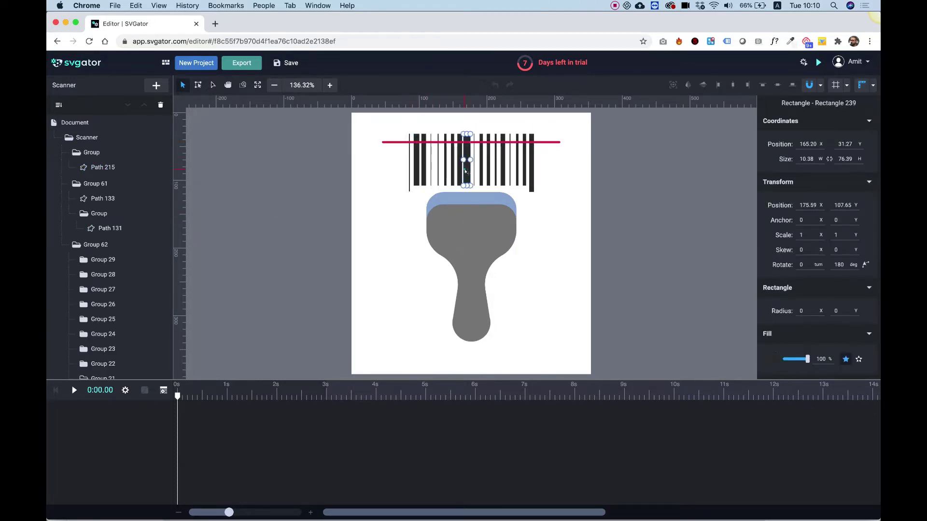
pyautogui.click(419, 167)
pyautogui.click(405, 166)
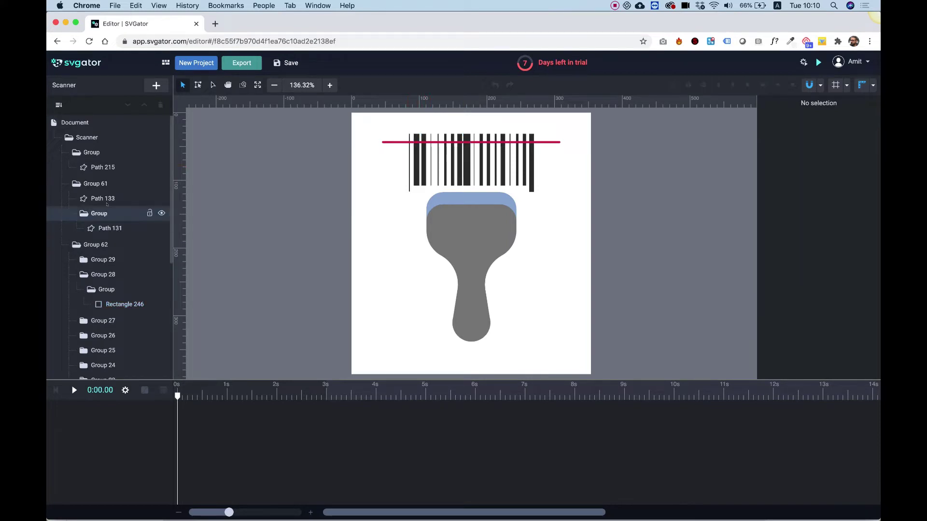
pyautogui.scroll(-3, 106, 179)
pyautogui.scroll(3, 105, 179)
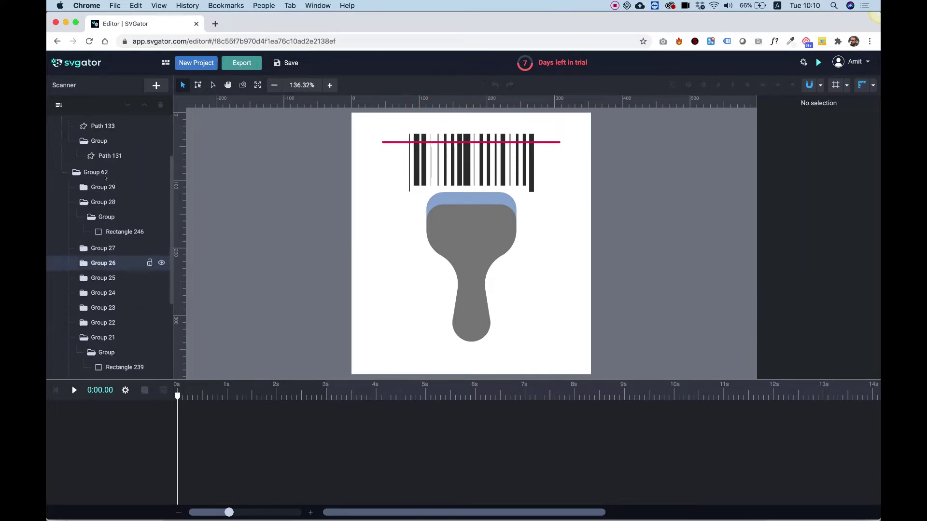
pyautogui.scroll(-3, 105, 179)
pyautogui.scroll(3, 106, 178)
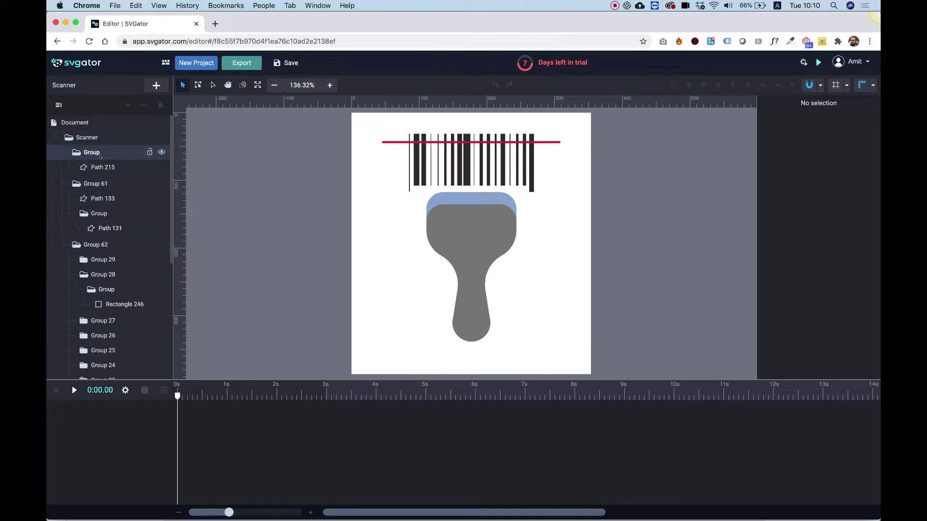
# - Check the scanner handle and a barcode bar, then select the red scan line (Path 215)
pyautogui.click(456, 221)
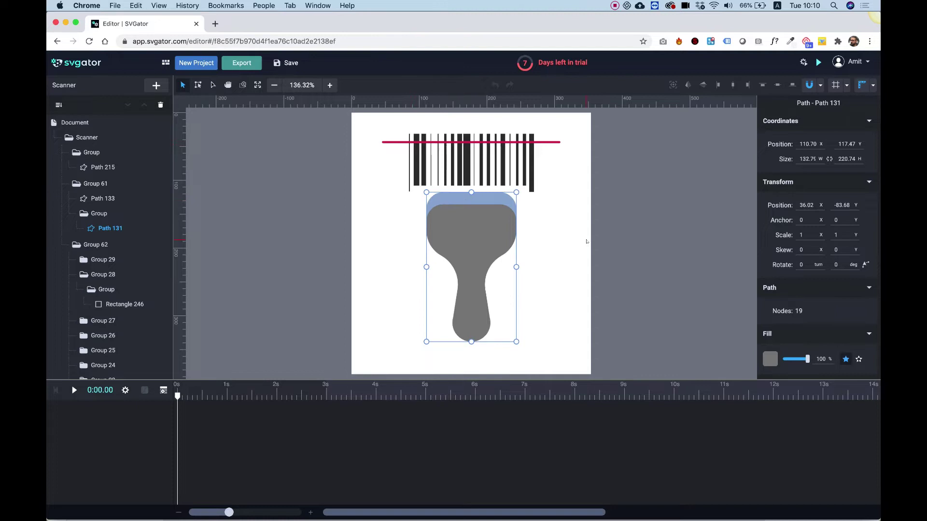
pyautogui.click(681, 211)
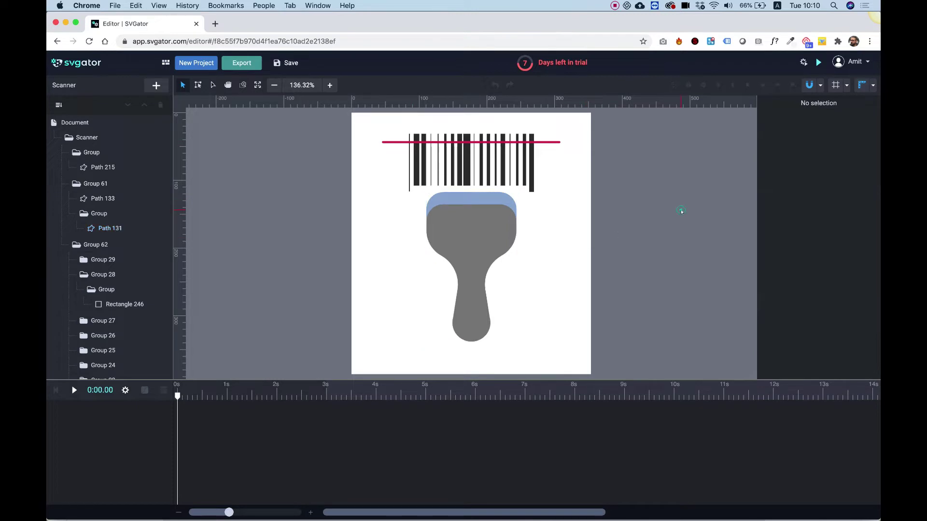
pyautogui.click(504, 142)
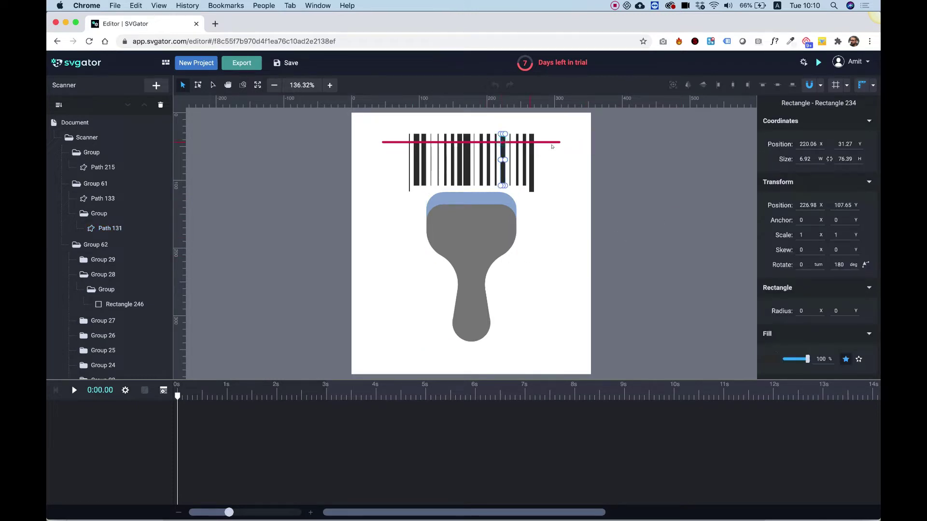
pyautogui.click(676, 167)
pyautogui.click(555, 142)
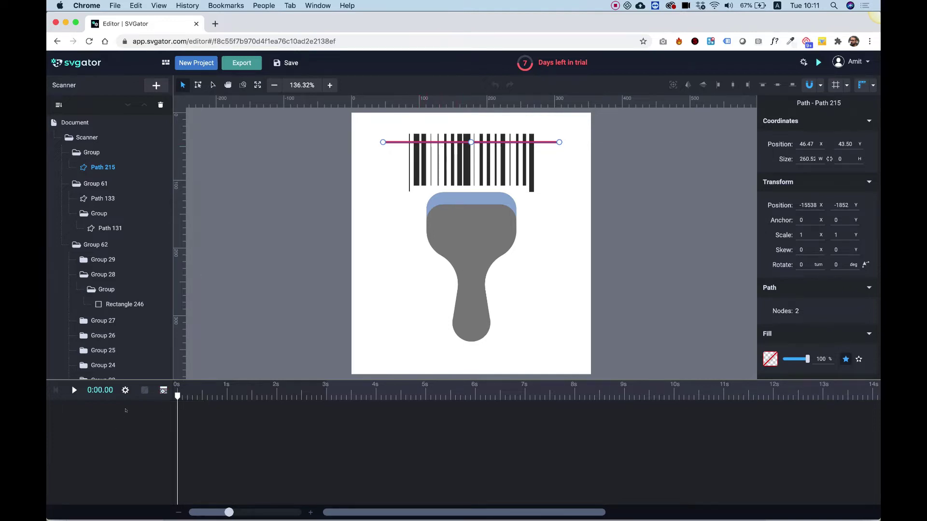
# - Animate the scan line's Position and add a keyframe at 1 second
pyautogui.click(163, 390)
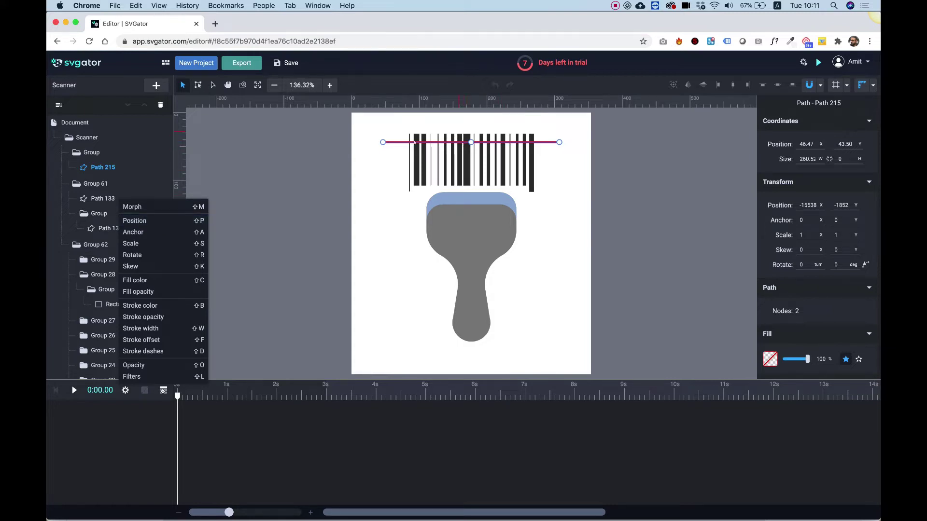
pyautogui.click(147, 220)
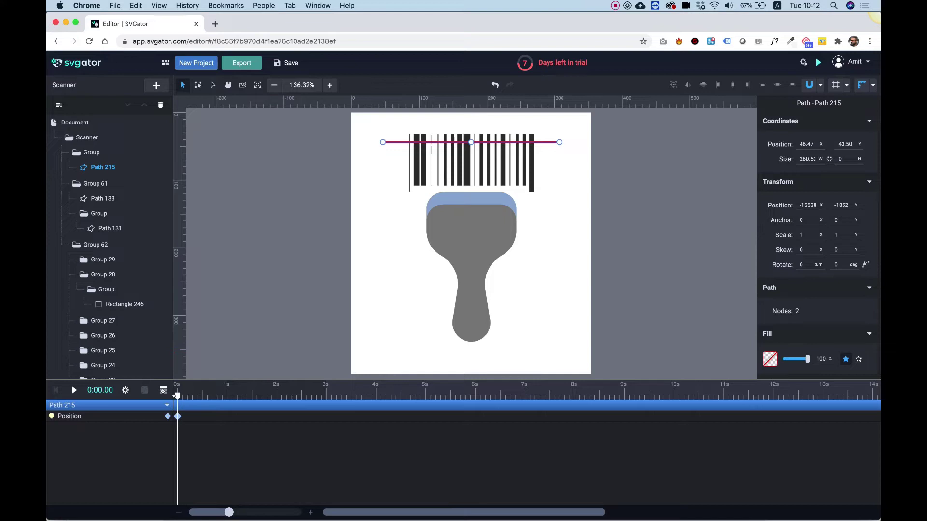
pyautogui.moveTo(175, 395); pyautogui.dragTo(229, 400)
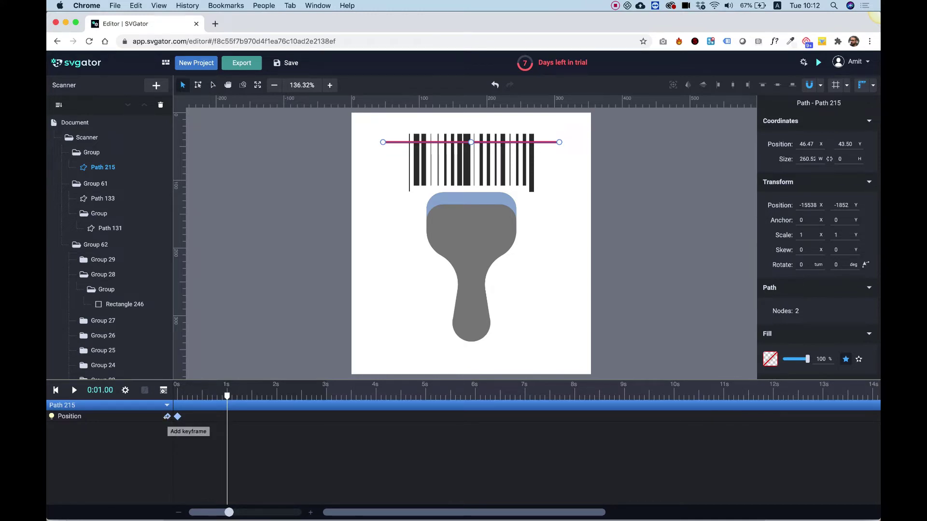
pyautogui.click(167, 416)
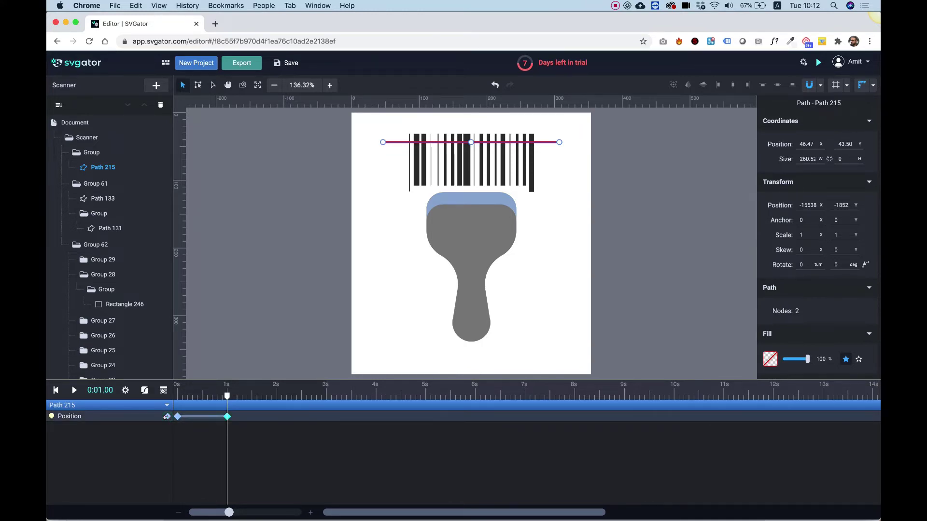
pyautogui.moveTo(226, 396)
pyautogui.mouseDown()
pyautogui.moveTo(175, 392)
pyautogui.moveTo(229, 399)
pyautogui.mouseUp()
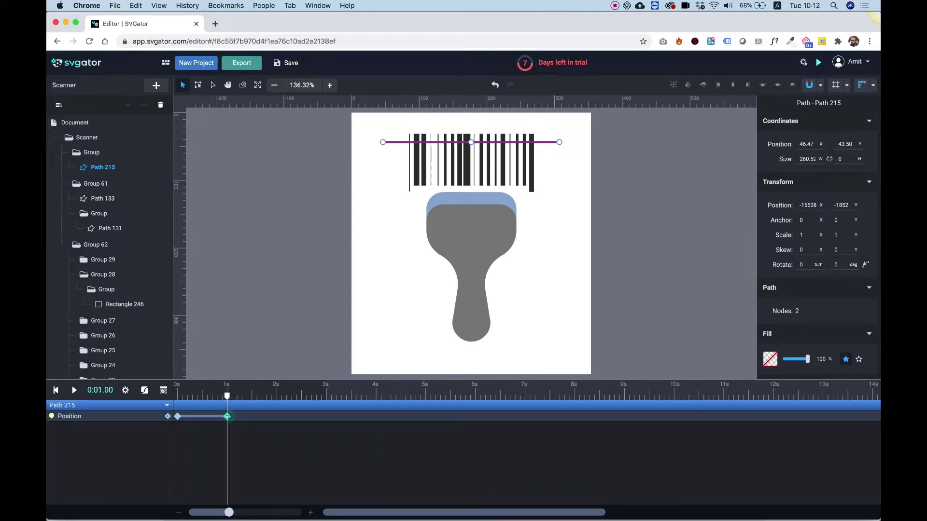
# - Nudge the scan line down until Position Y reads 91.50 and scrub to check
pyautogui.press('Escape')
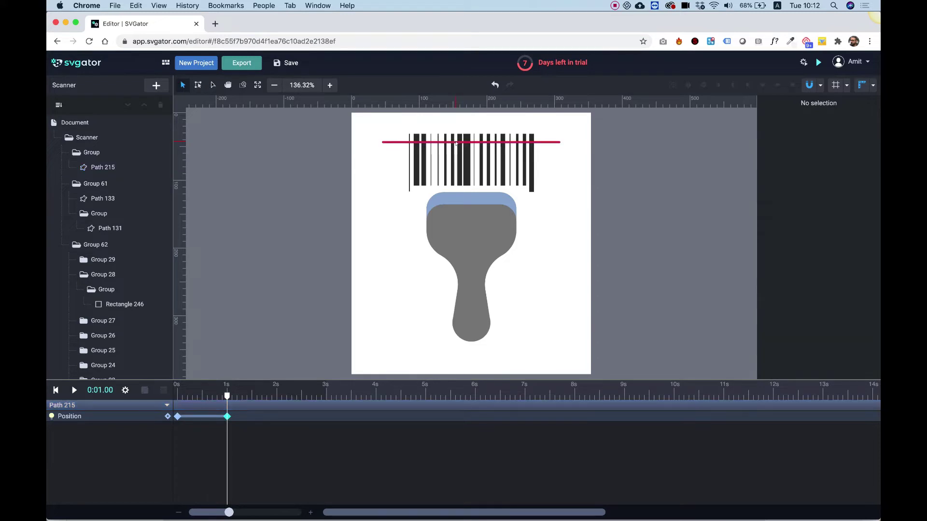
pyautogui.click(391, 142)
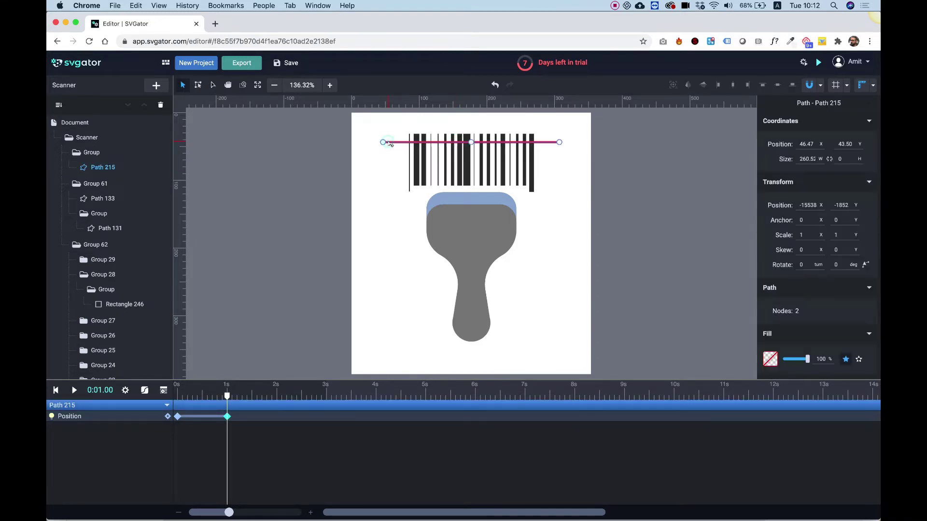
pyautogui.press('Down')
pyautogui.press('Down')
pyautogui.press('Down')
pyautogui.press('Down')
pyautogui.press('Down')
pyautogui.press('Down')
pyautogui.press('Down')
pyautogui.press('Down')
pyautogui.press('Down')
pyautogui.press('Down')
pyautogui.press('Down')
pyautogui.press('Down')
pyautogui.press('Down')
pyautogui.press('Down')
pyautogui.press('Down')
pyautogui.press('Down')
pyautogui.press('Down')
pyautogui.press('Down')
pyautogui.press('Down')
pyautogui.press('Down')
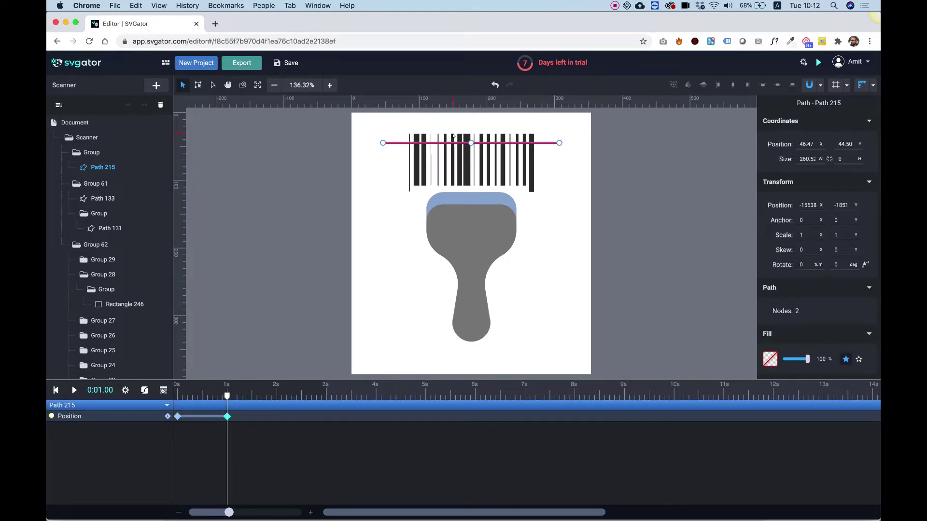
pyautogui.press('Down')
pyautogui.press('Down')
pyautogui.press('Down')
pyautogui.press('Down')
pyautogui.press('Down')
pyautogui.press('Down')
pyautogui.press('Down')
pyautogui.press('Down')
pyautogui.press('Down')
pyautogui.press('Down')
pyautogui.press('Down')
pyautogui.press('Down')
pyautogui.press('Down')
pyautogui.press('Down')
pyautogui.press('Down')
pyautogui.press('Down')
pyautogui.press('Down')
pyautogui.press('Down')
pyautogui.press('Down')
pyautogui.press('Down')
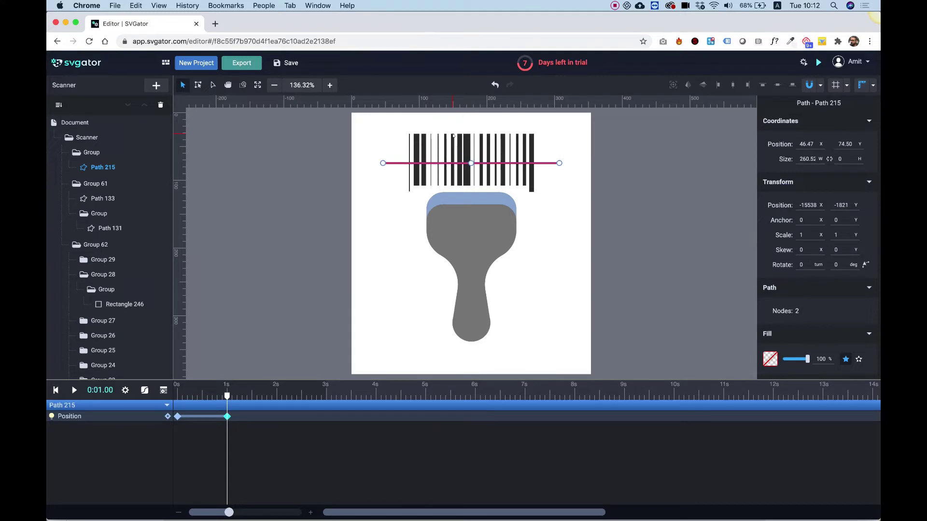
pyautogui.press('Down')
pyautogui.press('Down')
pyautogui.press('Down')
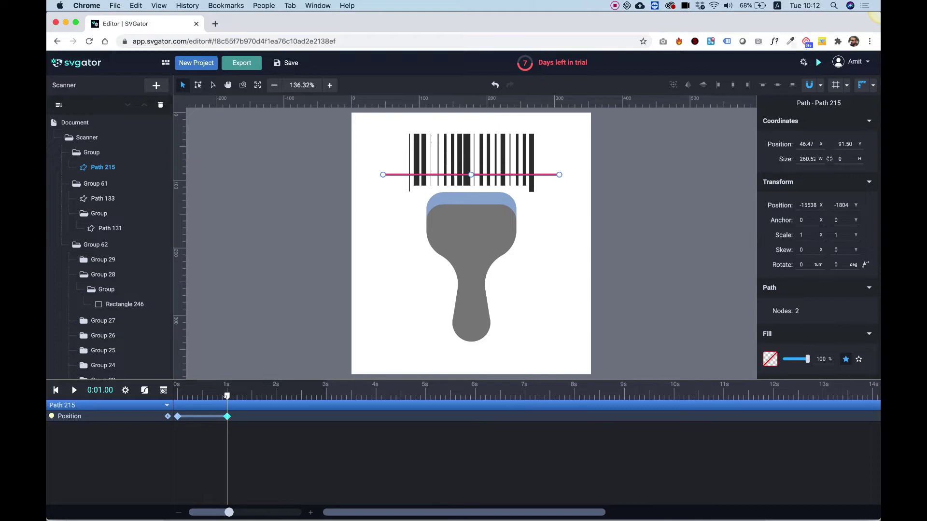
pyautogui.moveTo(228, 397); pyautogui.dragTo(276, 396)
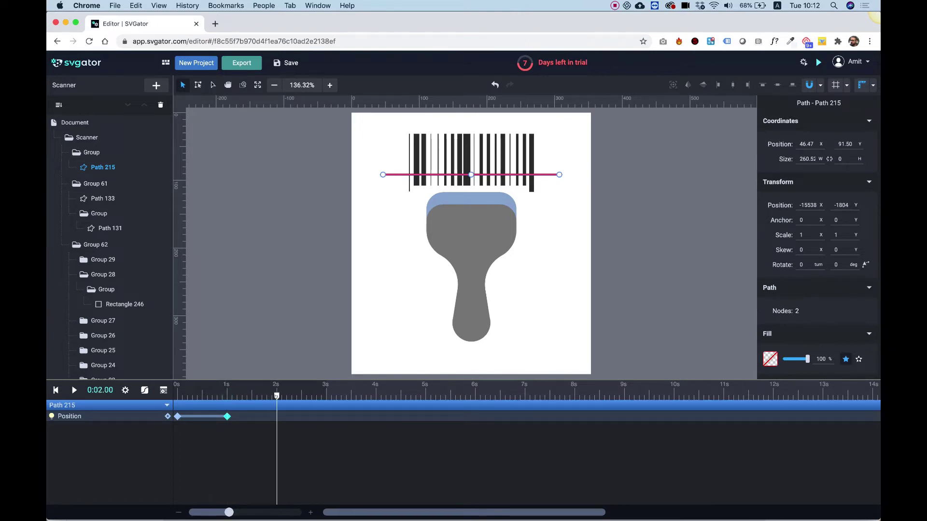
# - Add a Position keyframe at 2 seconds and note the line's starting Y position
pyautogui.click(167, 416)
pyautogui.moveTo(275, 396); pyautogui.dragTo(177, 396)
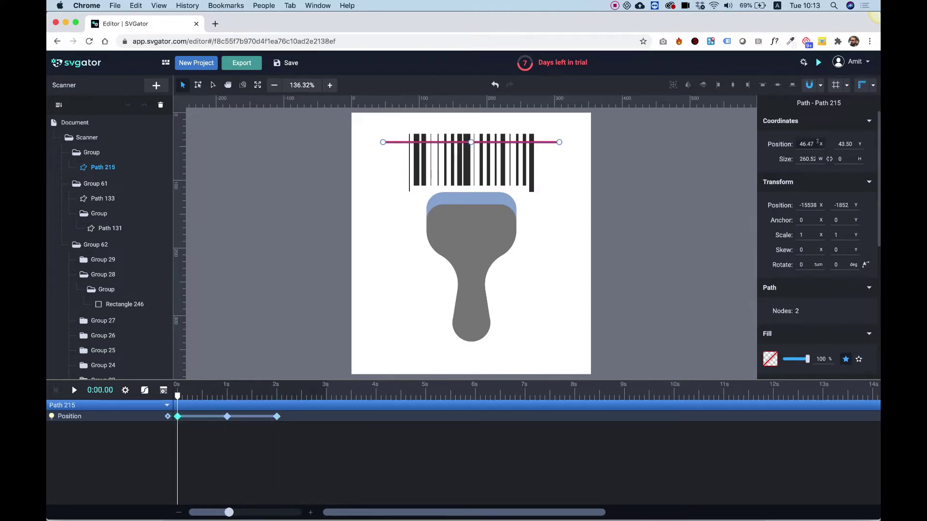
pyautogui.click(847, 143)
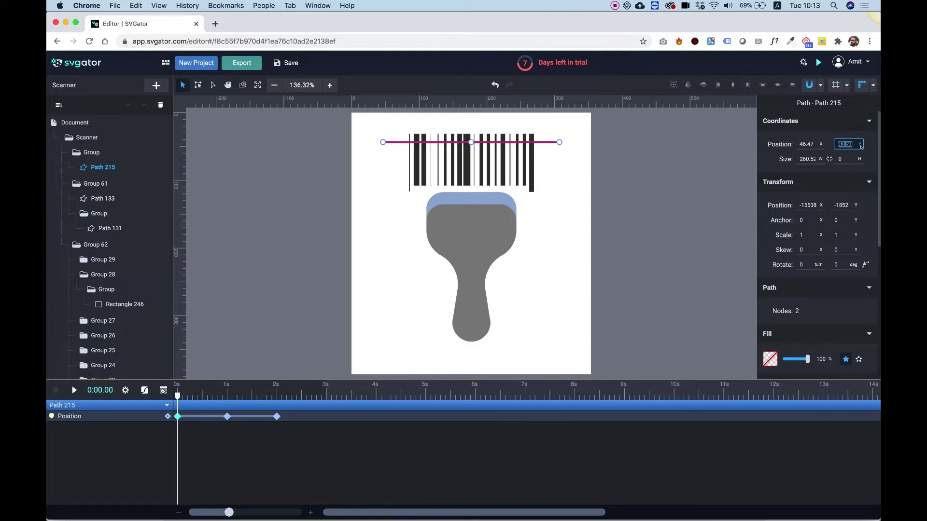
pyautogui.click(276, 417)
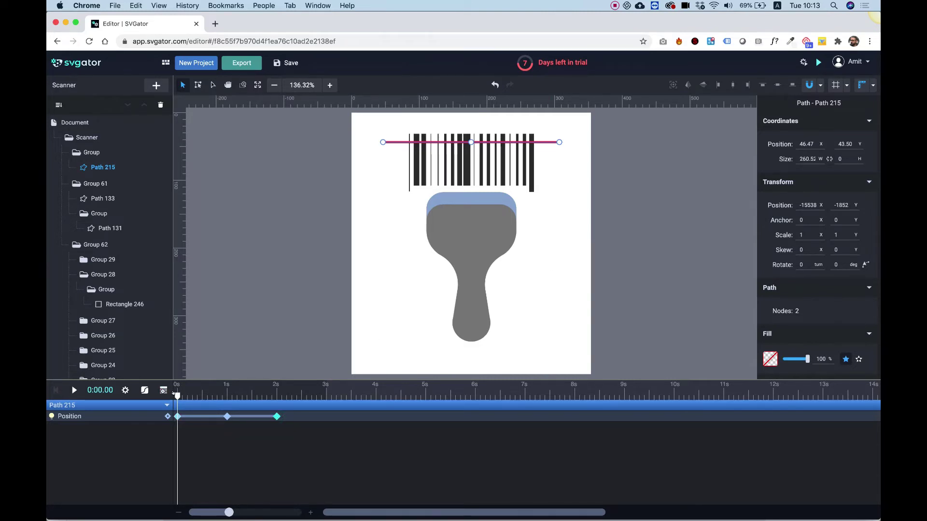
pyautogui.moveTo(176, 393); pyautogui.dragTo(278, 396)
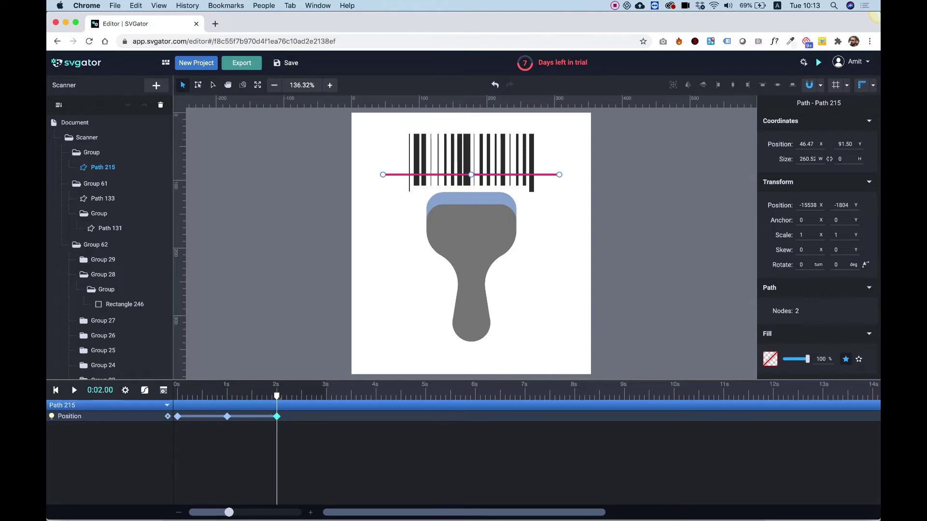
# - Set Position Y to 43.50 at 2 seconds and preview the down-and-up sweep
pyautogui.click(859, 144)
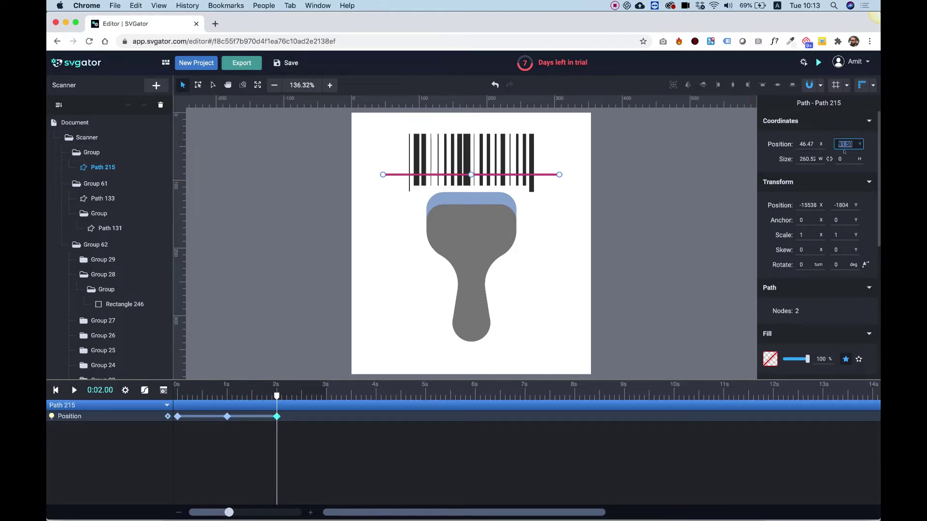
pyautogui.write('43.50')
pyautogui.press('Tab')
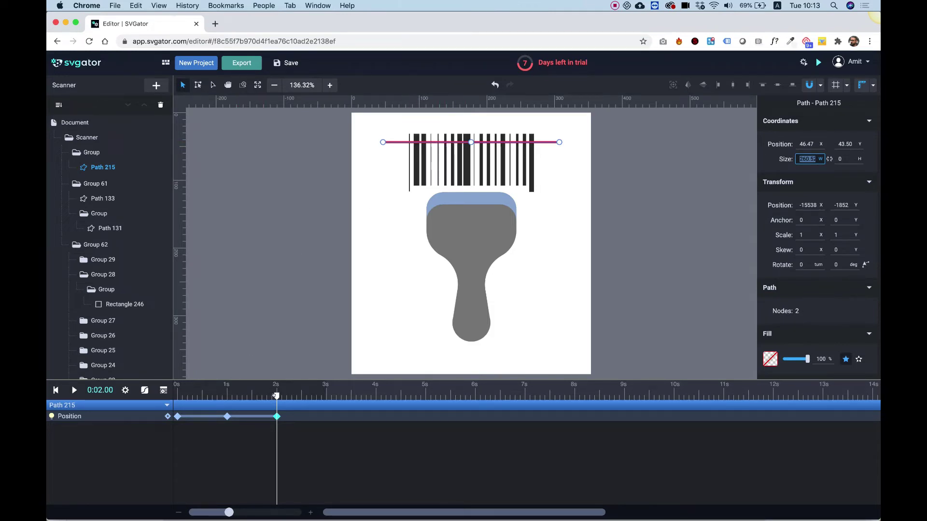
pyautogui.moveTo(276, 396); pyautogui.dragTo(186, 396)
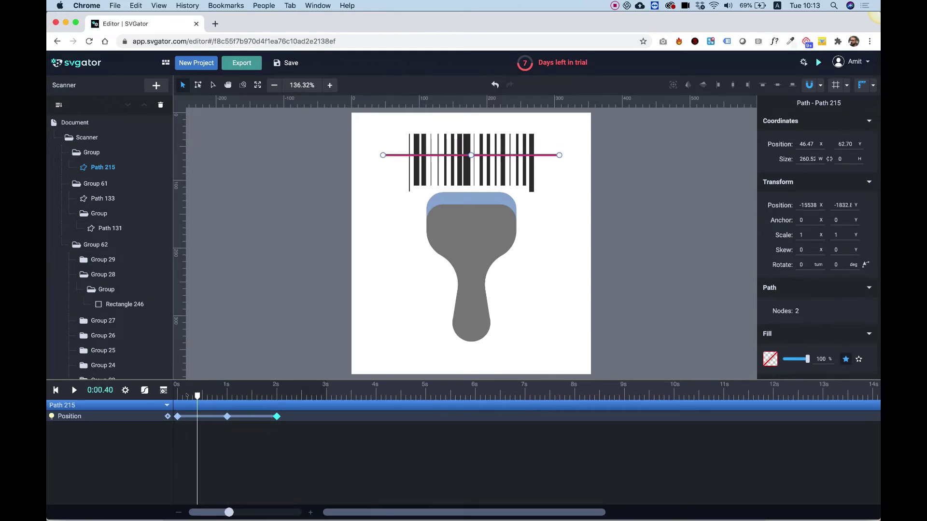
pyautogui.click(69, 391)
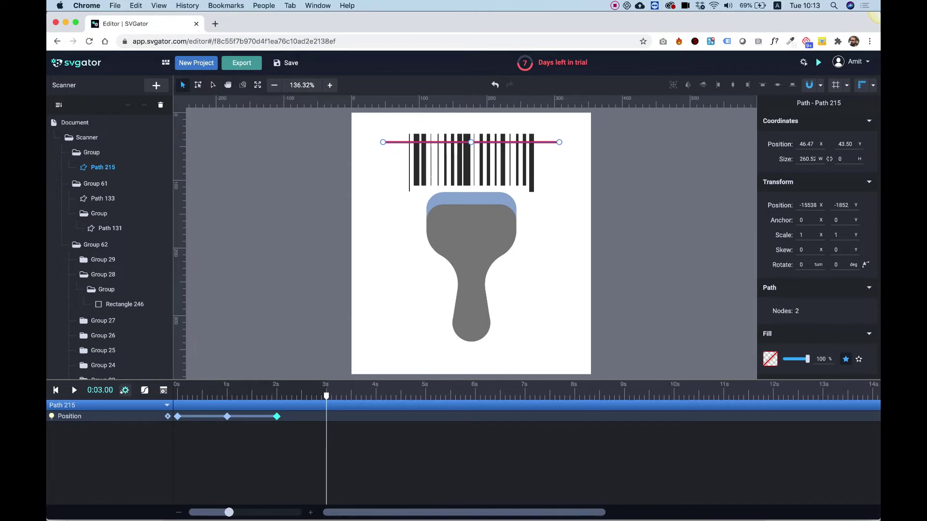
# - Set animation Duration to 2 seconds with Infinite iterations, then replay from the start
pyautogui.click(123, 390)
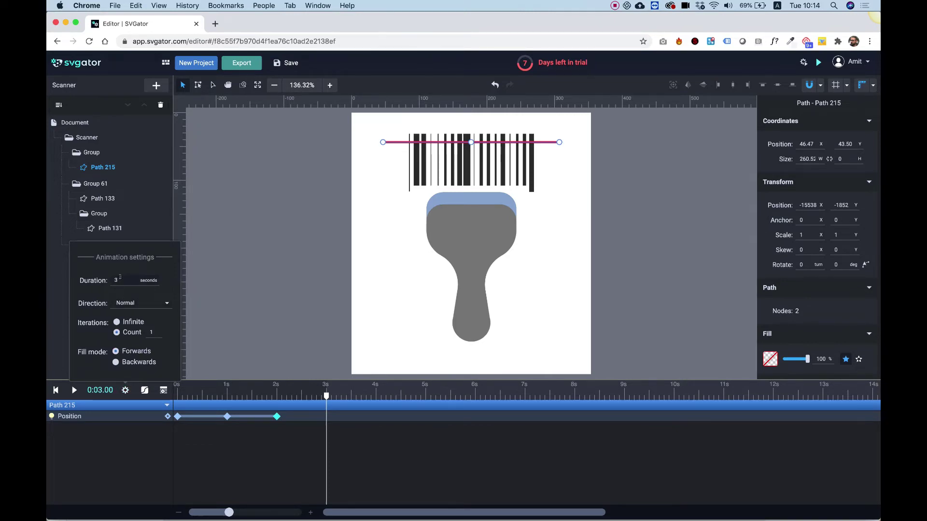
pyautogui.click(120, 277)
pyautogui.write('2')
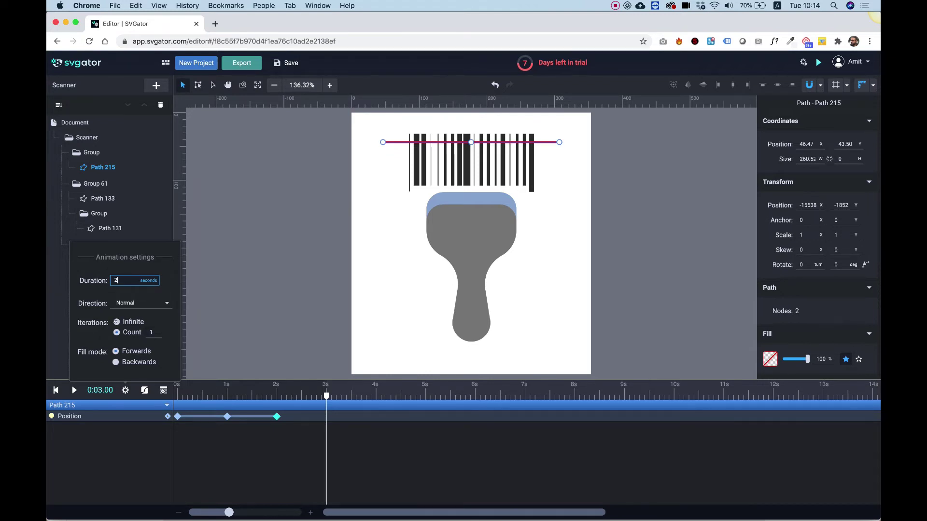
pyautogui.click(117, 322)
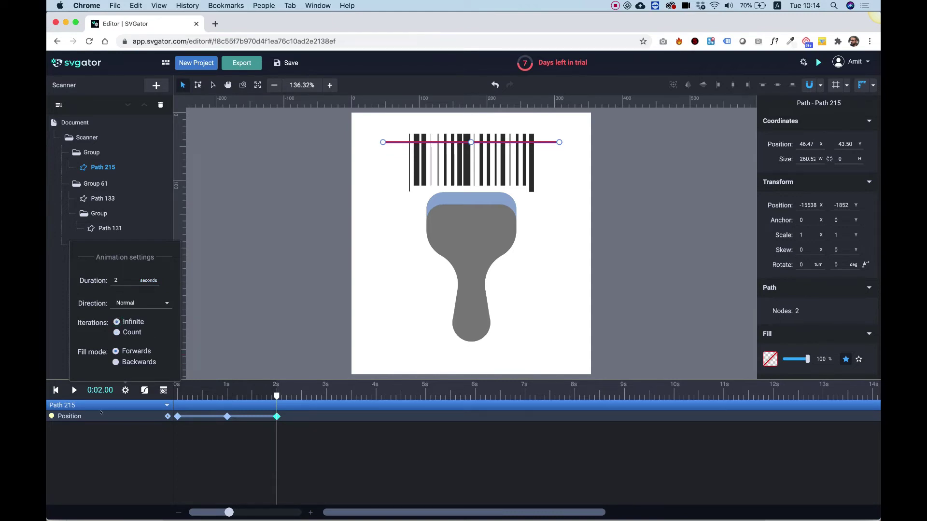
pyautogui.click(75, 392)
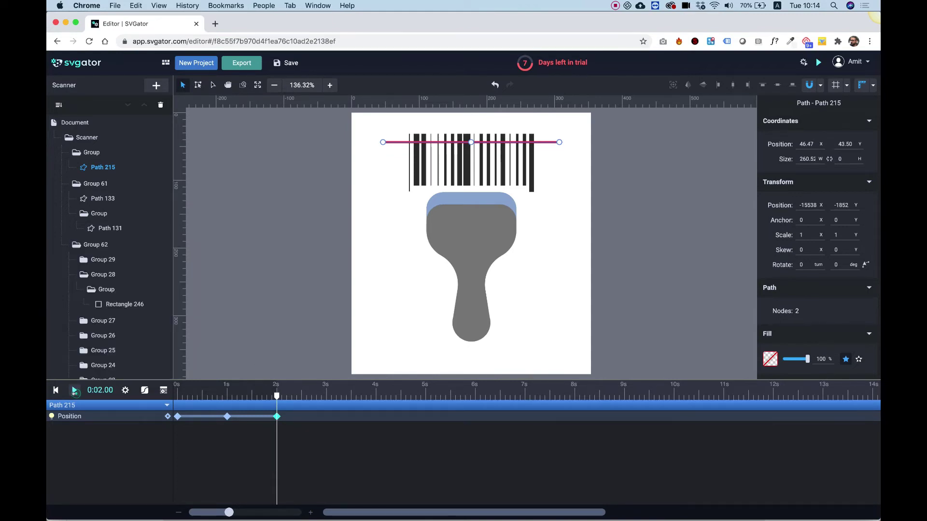
pyautogui.click(75, 391)
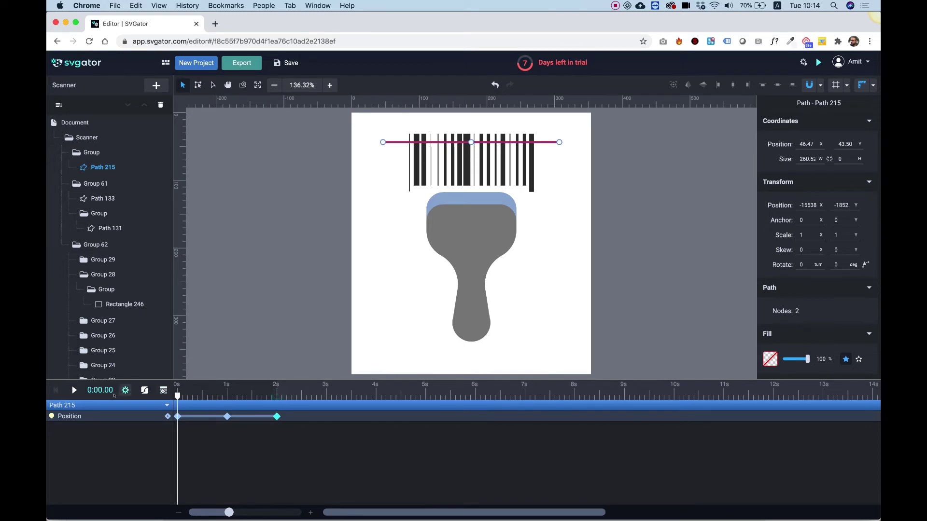
pyautogui.click(73, 390)
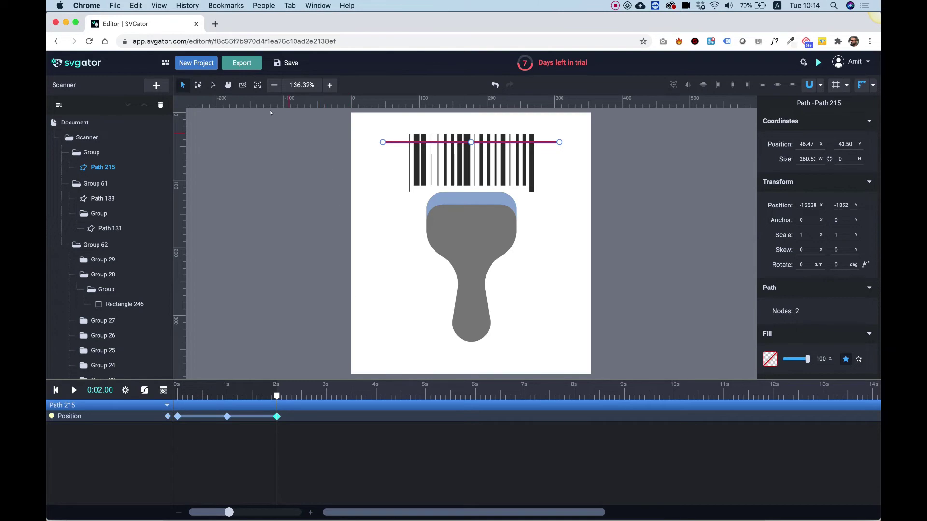
# - Export the animation as CSS Only, starting On mouse over
pyautogui.click(243, 63)
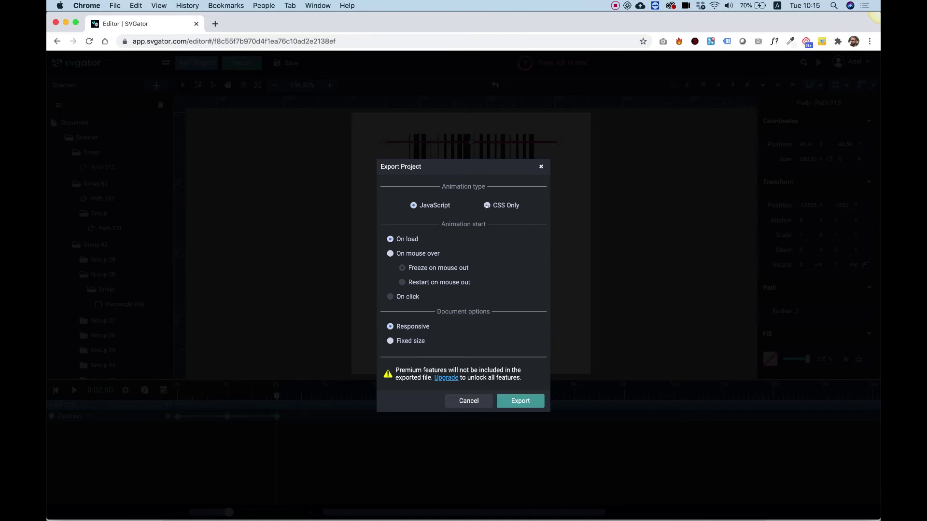
pyautogui.click(486, 205)
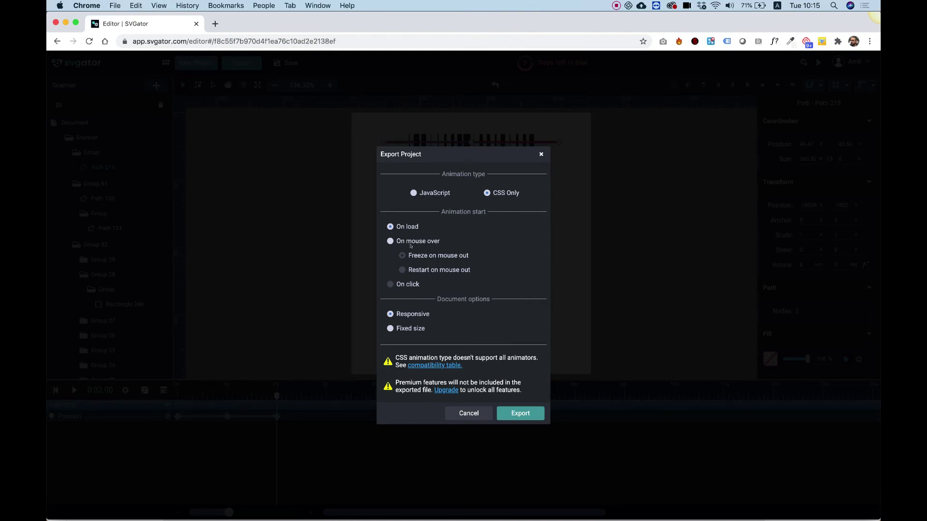
pyautogui.click(389, 240)
pyautogui.click(527, 414)
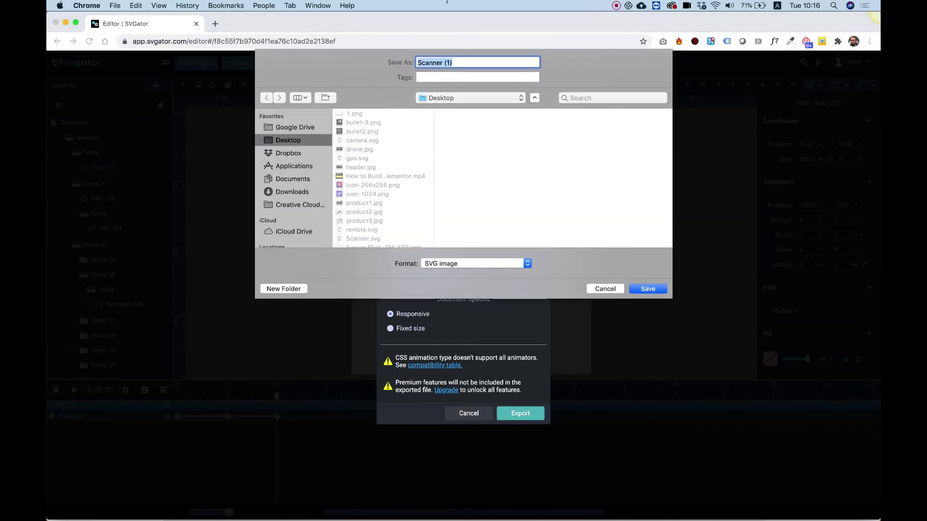
# - Save the downloaded file as Scanner Animation.svg
pyautogui.click(468, 63)
pyautogui.press('BackSpace')
pyautogui.press('BackSpace')
pyautogui.press('BackSpace')
pyautogui.write('Animati')
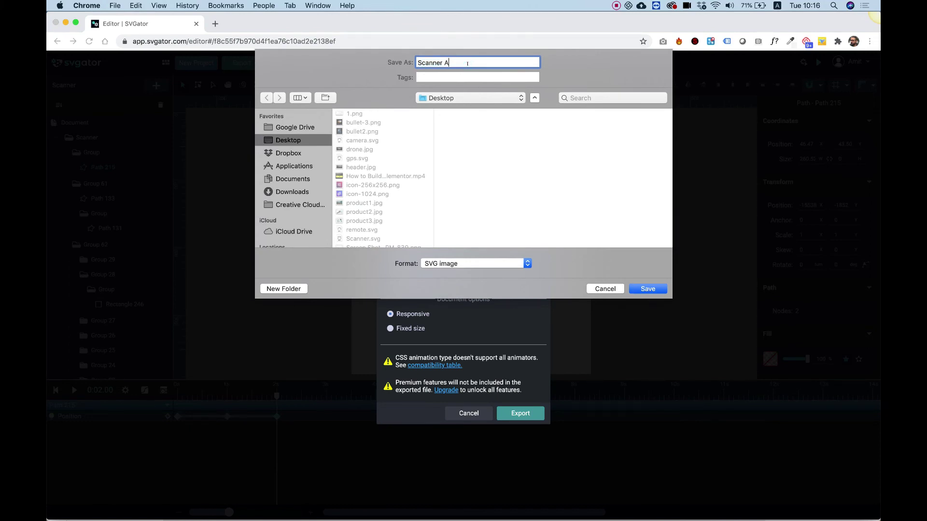
pyautogui.write('on')
pyautogui.press('Return')
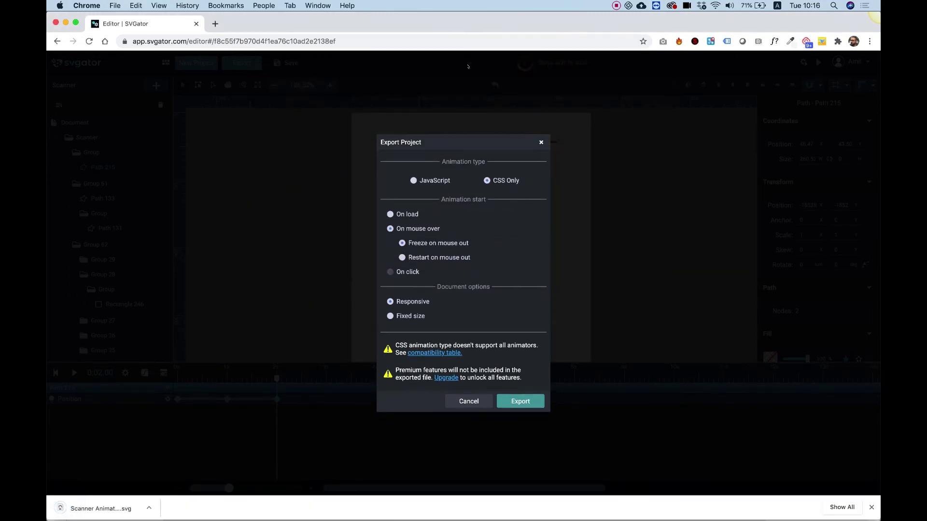
# - Reveal Scanner Animation.svg in Finder from Chrome's download bar and drop it onto Chrome's tab bar to preview the scan line
pyautogui.click(152, 511)
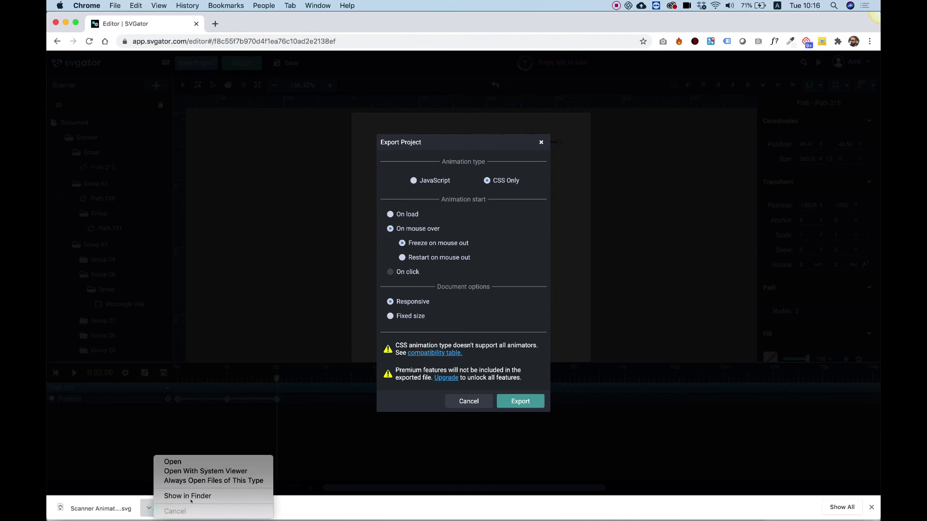
pyautogui.click(195, 497)
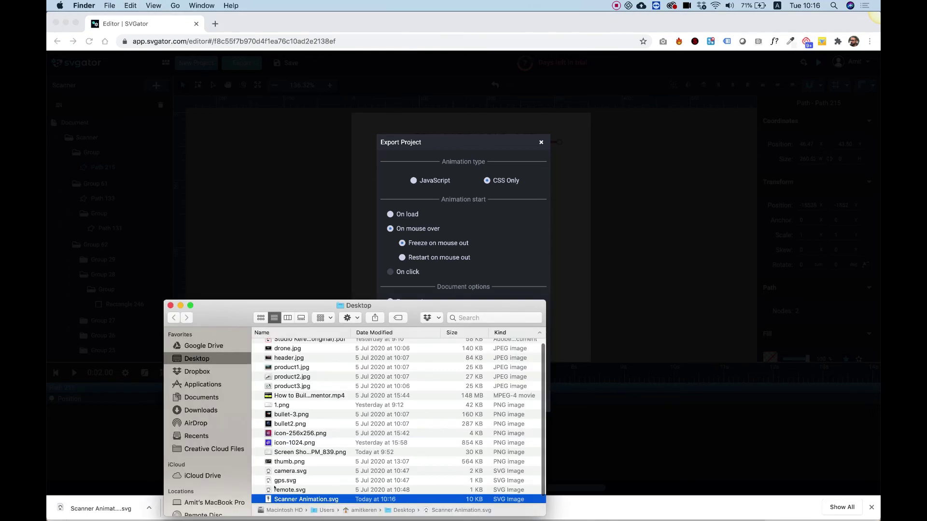
pyautogui.moveTo(231, 307); pyautogui.dragTo(569, 235)
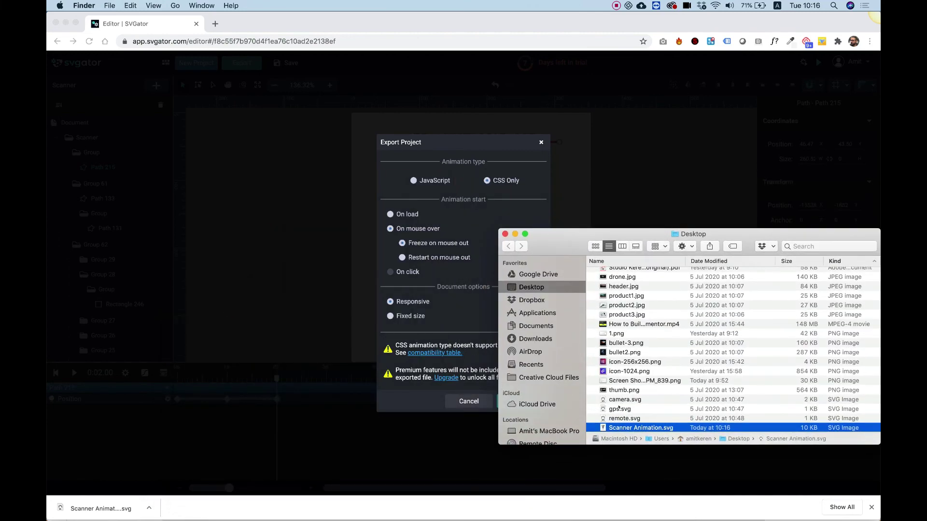
pyautogui.moveTo(606, 428); pyautogui.dragTo(207, 25)
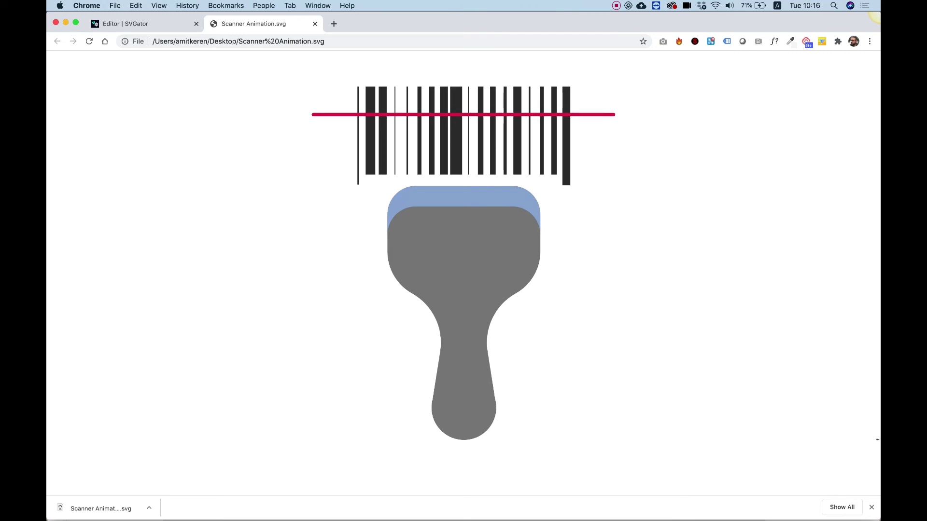
pyautogui.moveTo(878, 515)
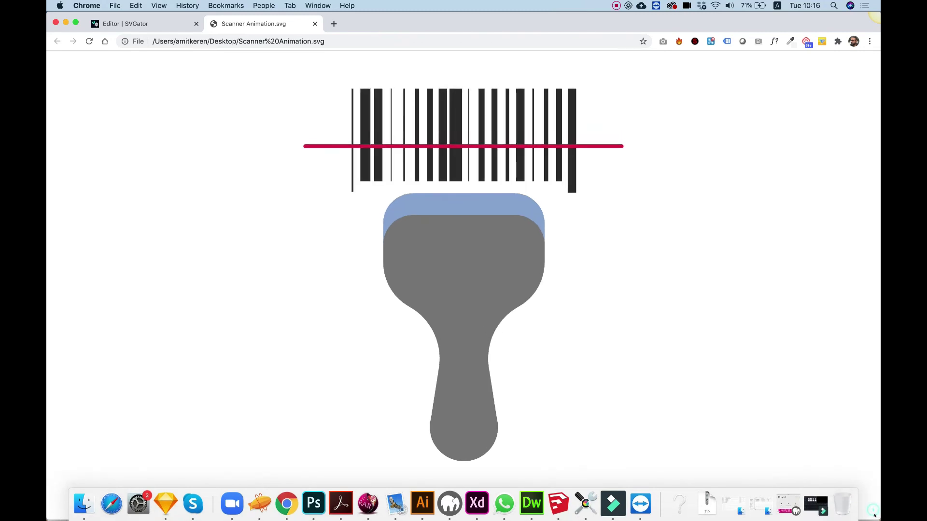